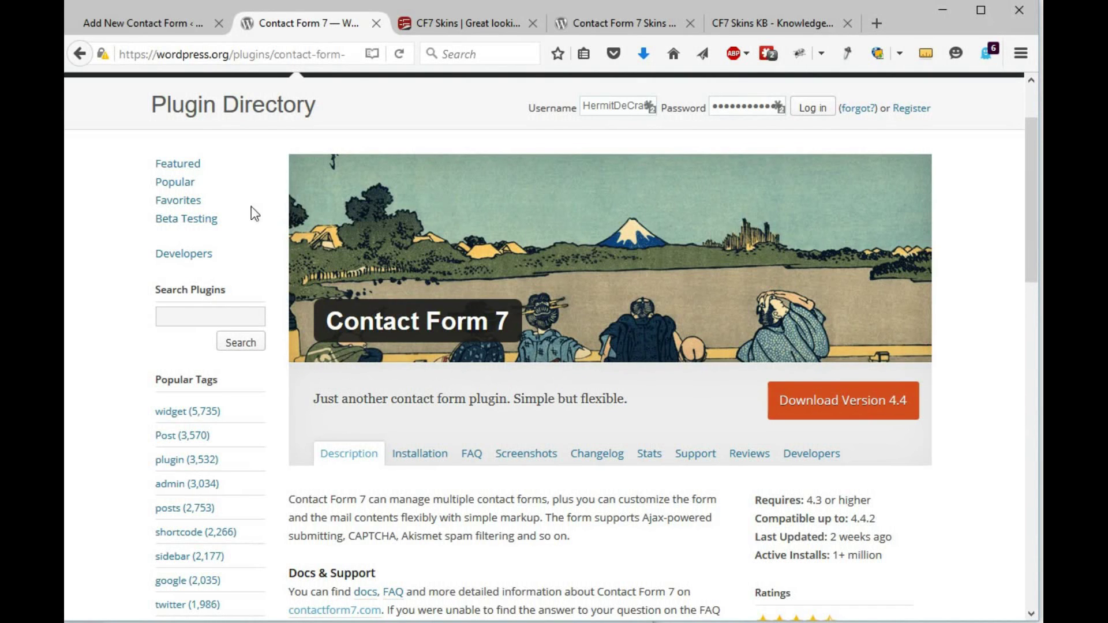
Switch back to the 'Add New Contact Form' tab showing the form's mail settings
click(147, 22)
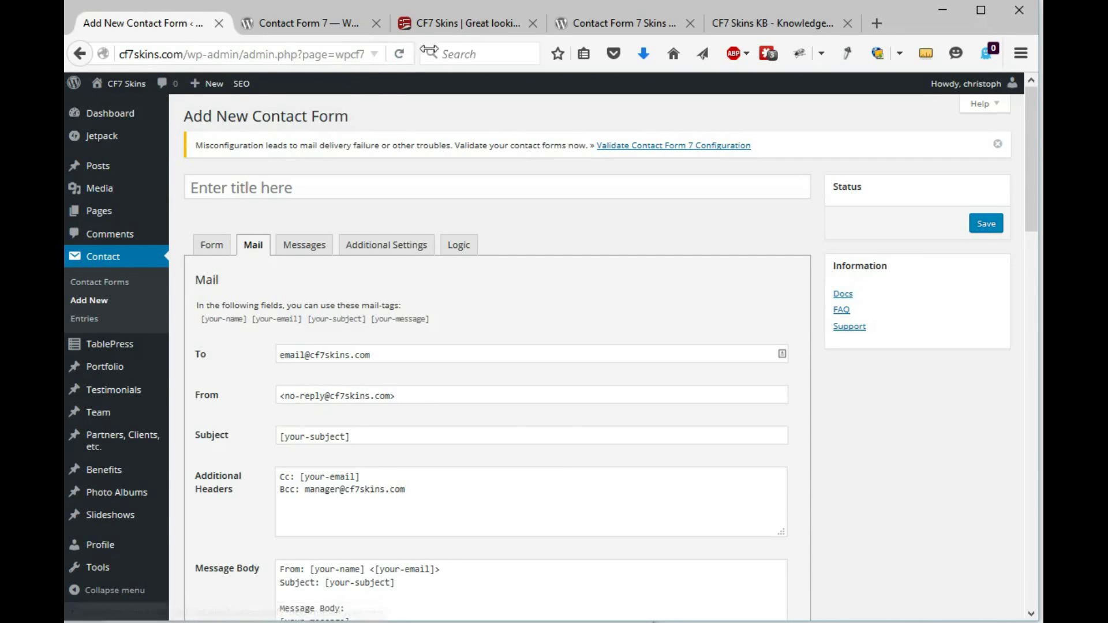
click(449, 23)
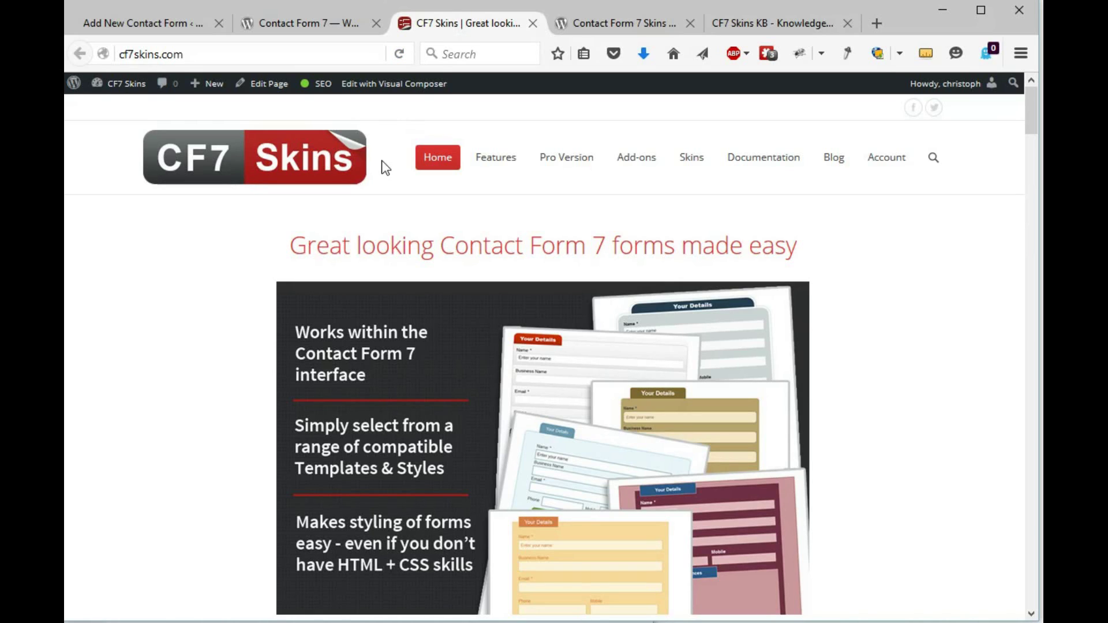
click(612, 26)
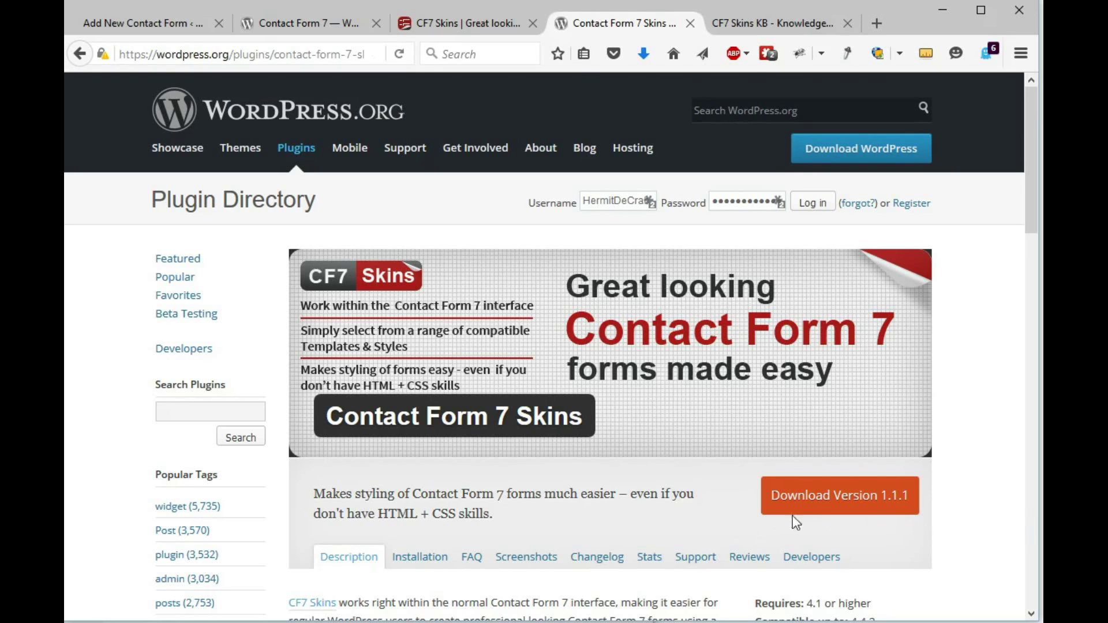
click(140, 22)
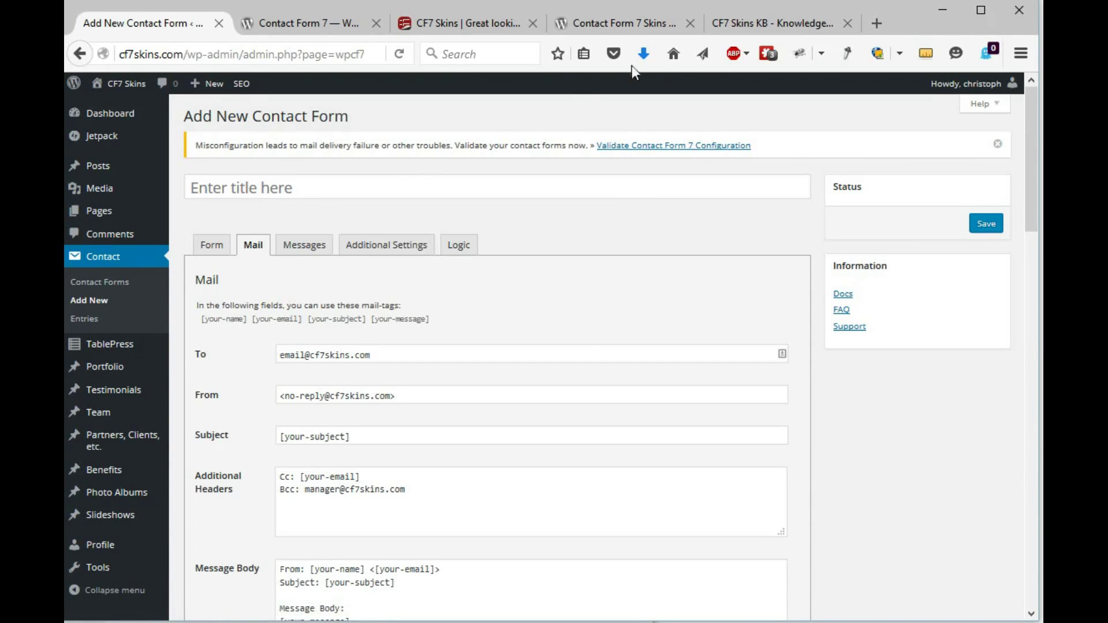
Close the extra browser tabs and bring up the form's field markup editor
click(737, 24)
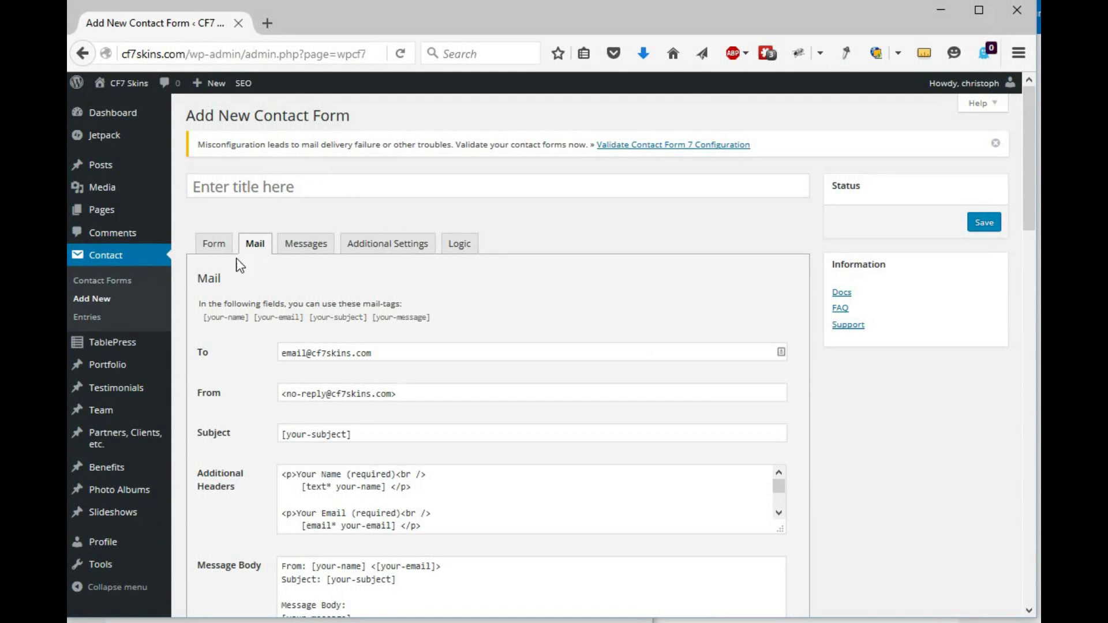
click(217, 247)
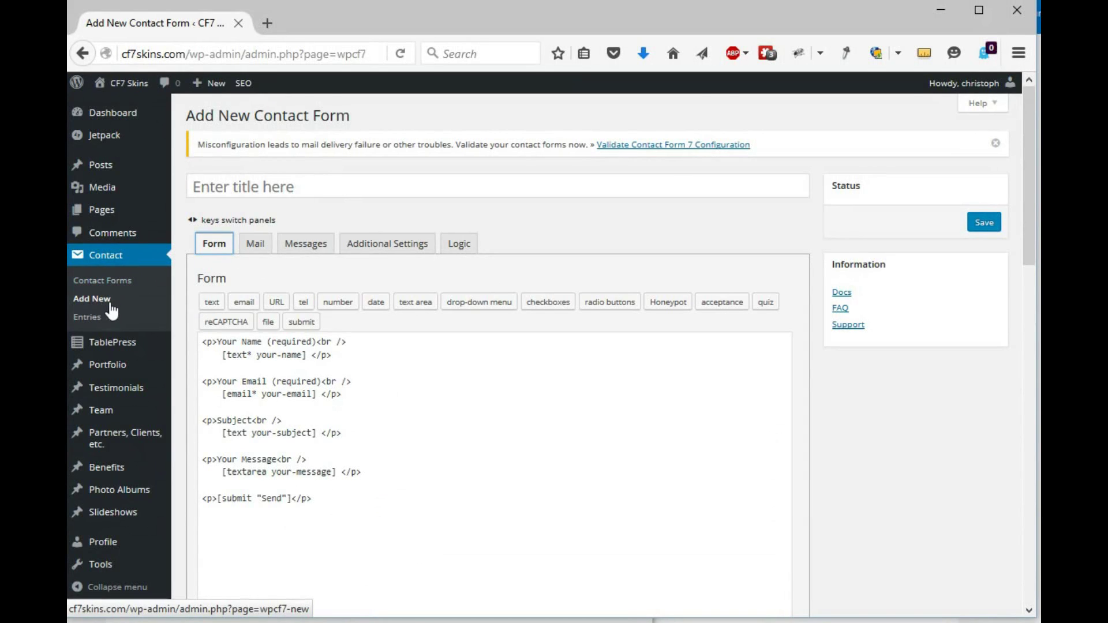
Start a fresh contact form titled 'Form 1' and scroll down to the Skins section
click(144, 308)
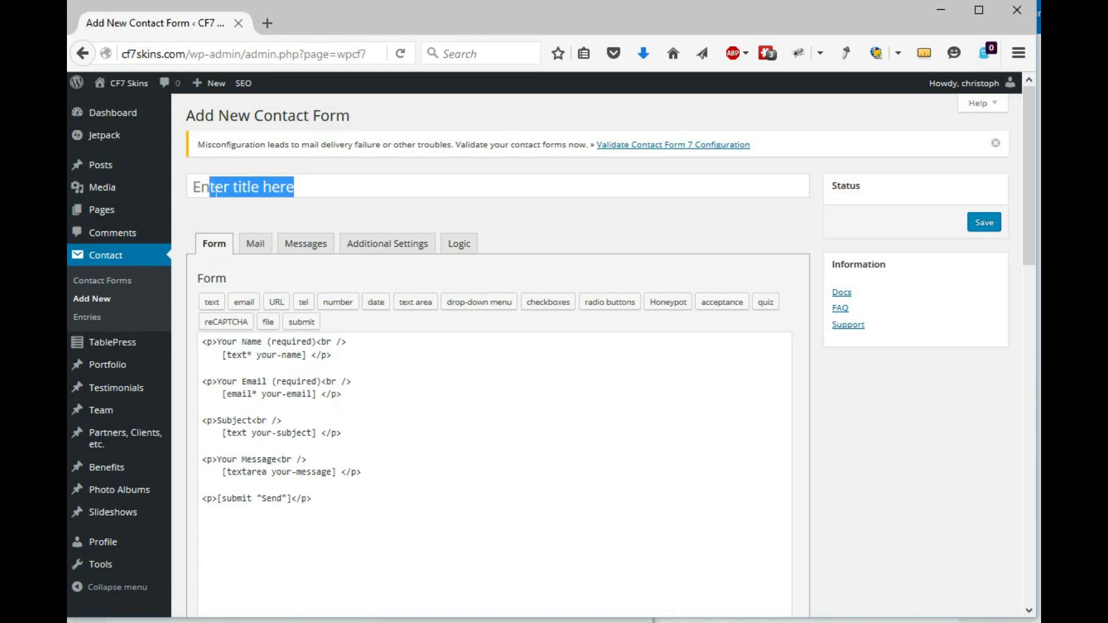
text(Form 1)
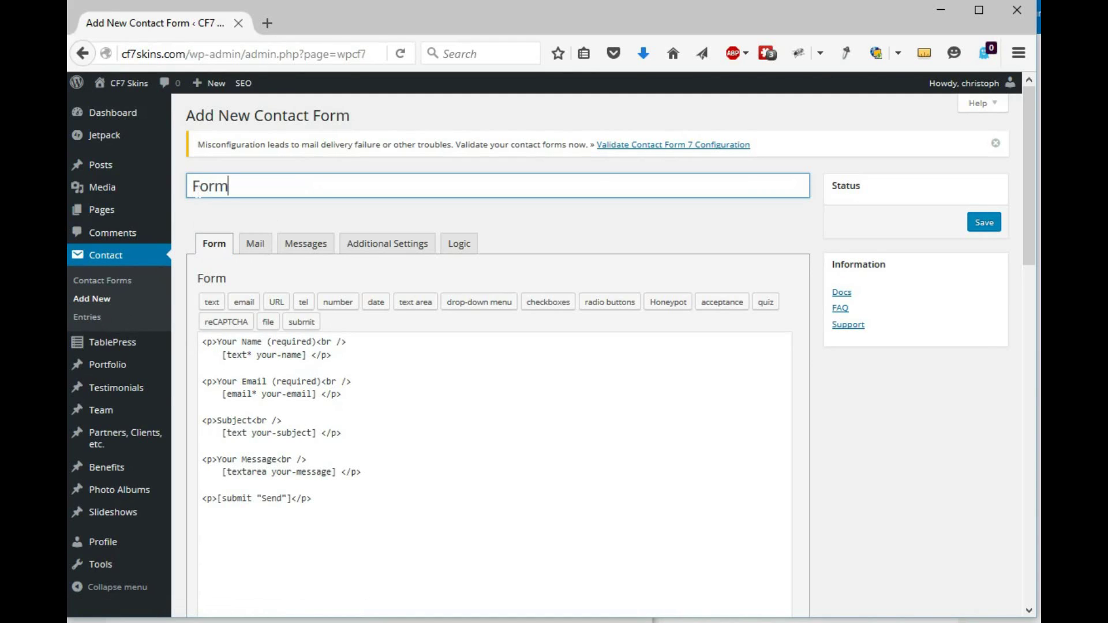
click(255, 244)
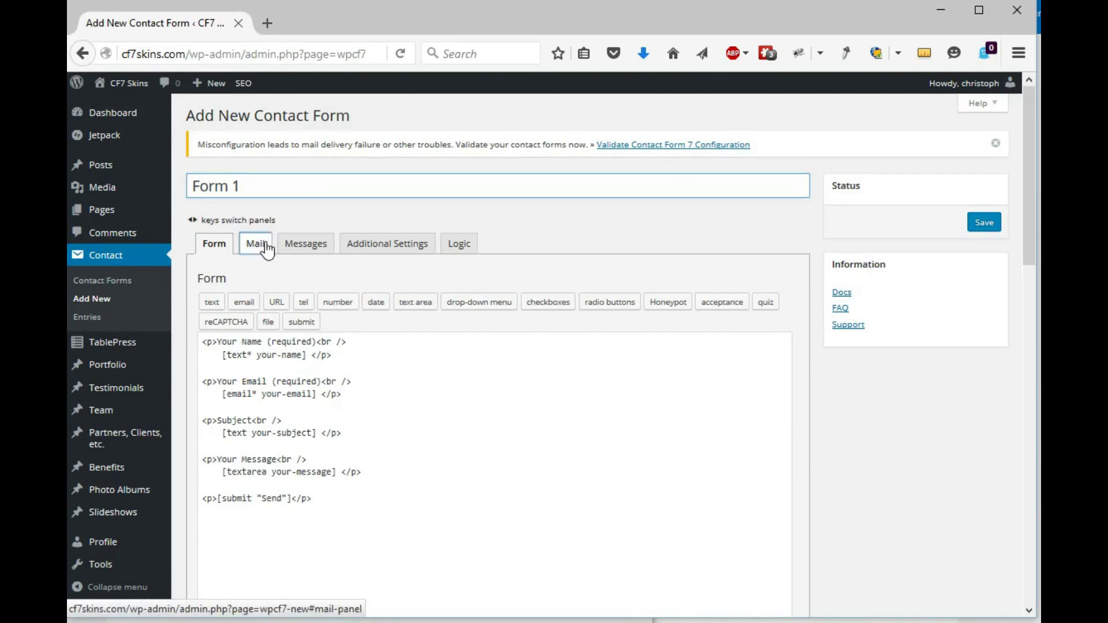
scroll(329, 358, down, 2)
scroll(328, 357, down, 15)
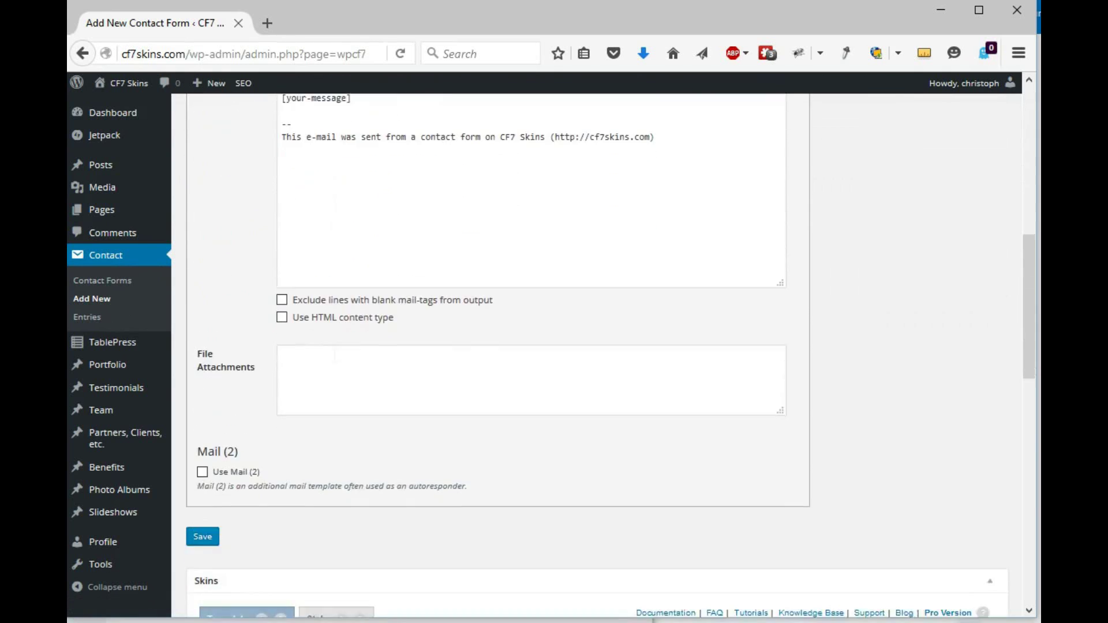
scroll(327, 359, down, 1)
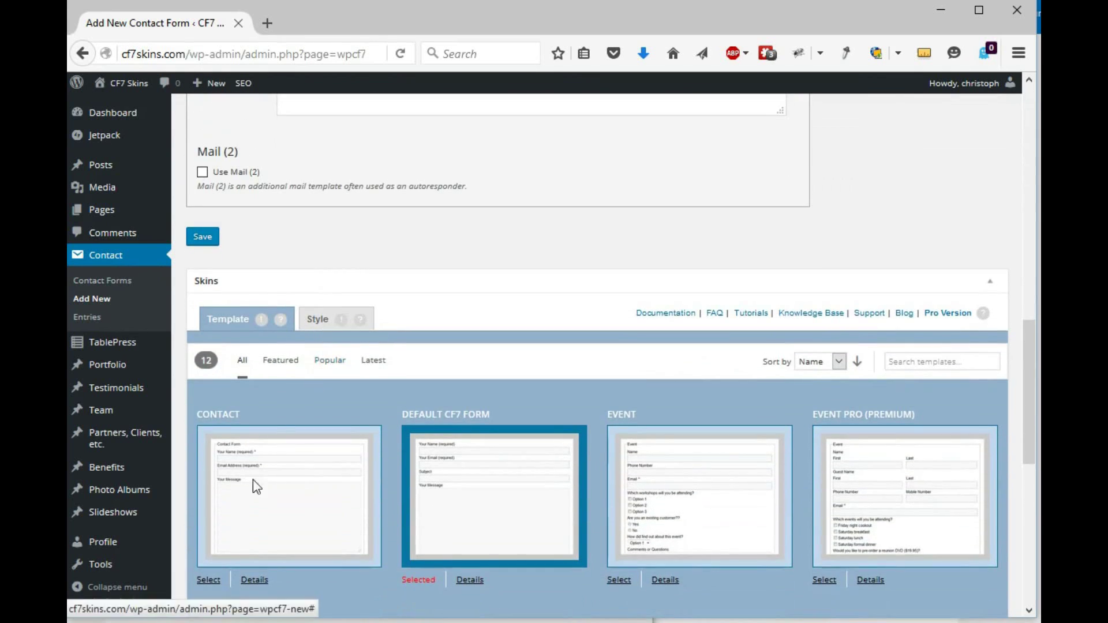
Apply the CONTACT template and the Blue Steel style to Form 1
click(209, 580)
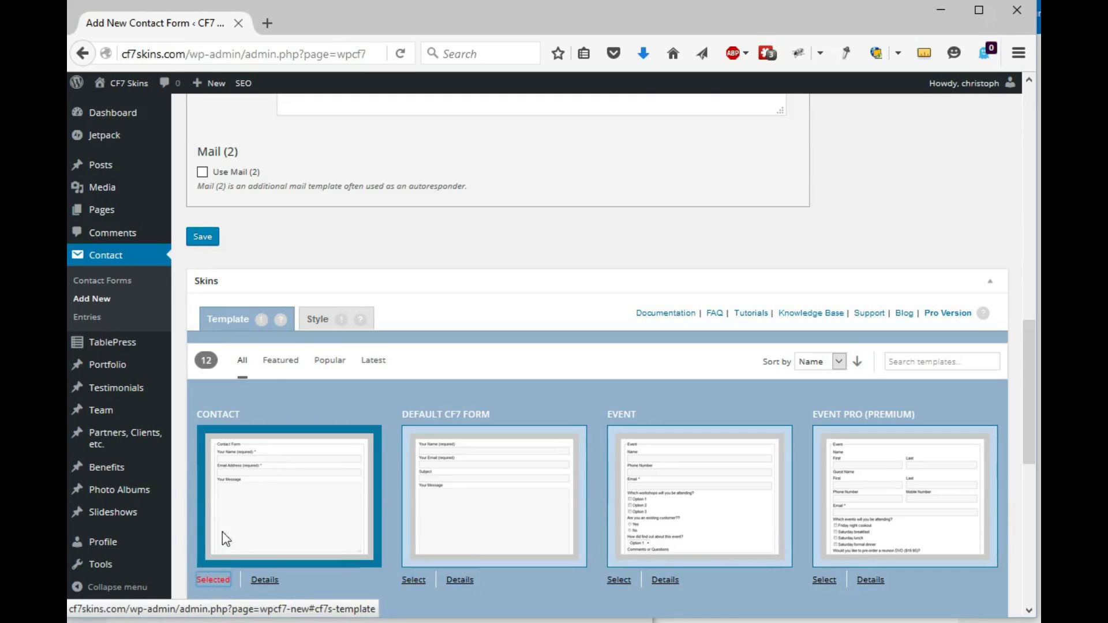
click(316, 330)
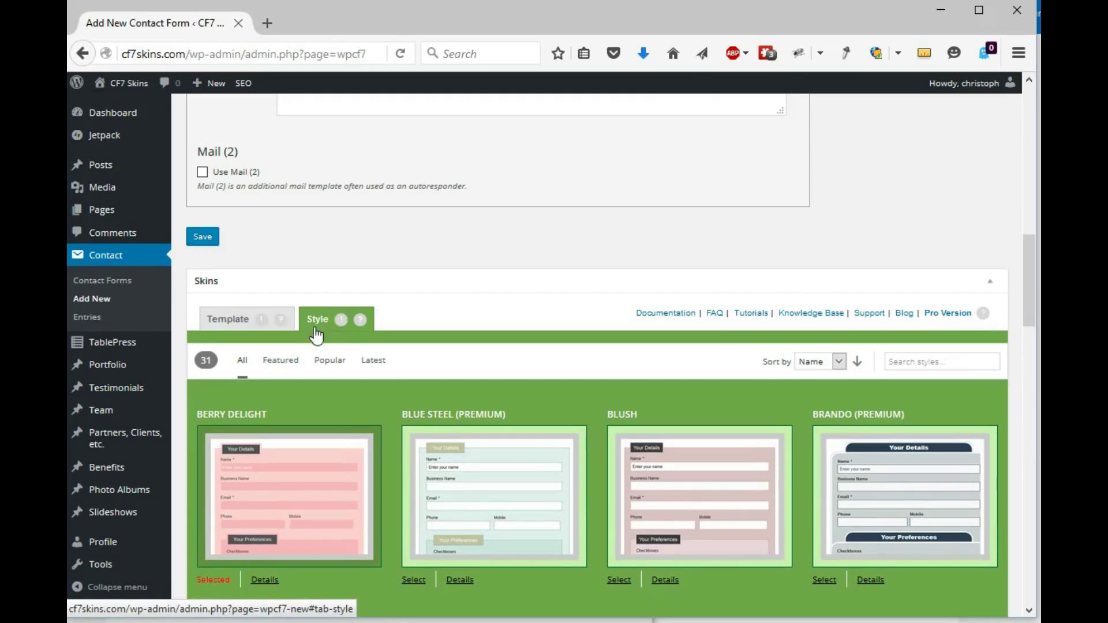
click(415, 580)
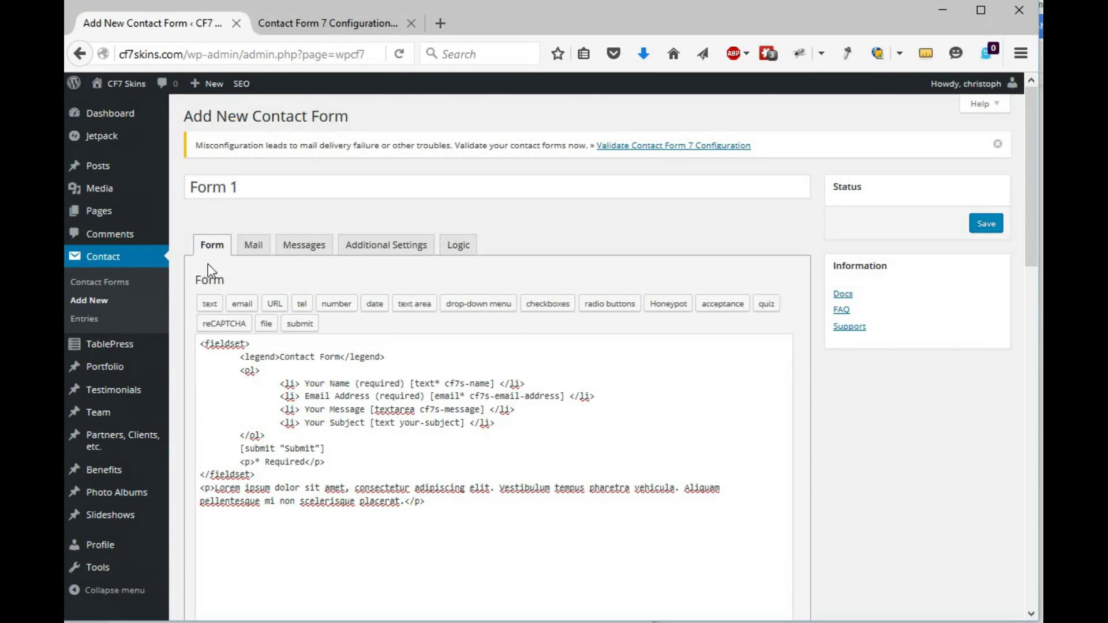
Show Form 1's Mail tab with recipient, sender, [your-subject] subject and Cc/Bcc headers
click(259, 248)
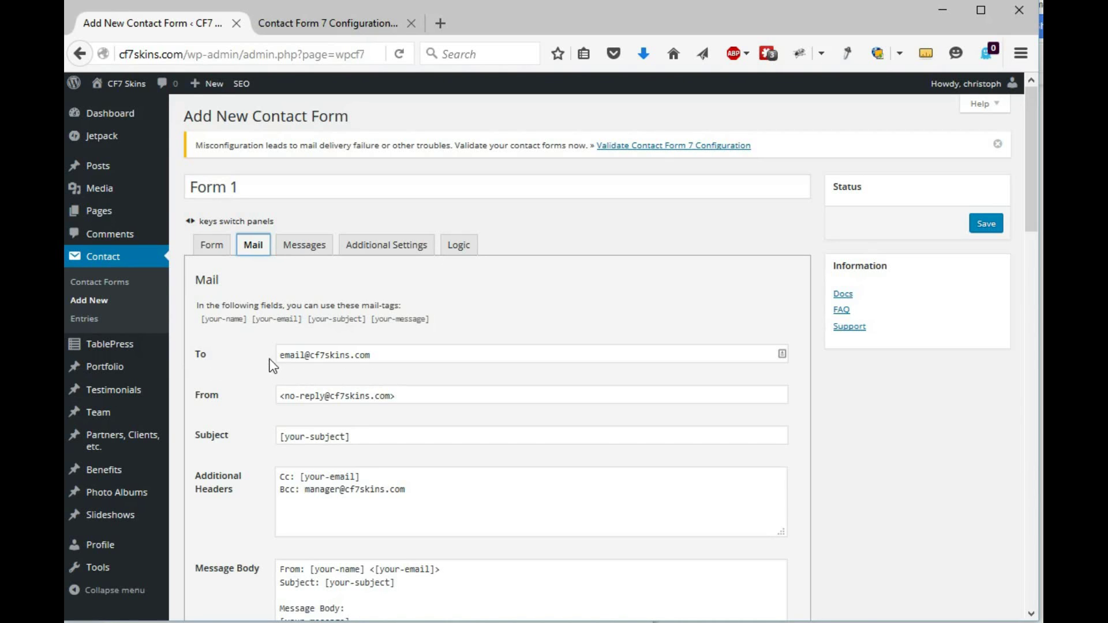
Inspect the To, From and Subject values in Form 1's mail settings
drag(280, 355, 370, 355)
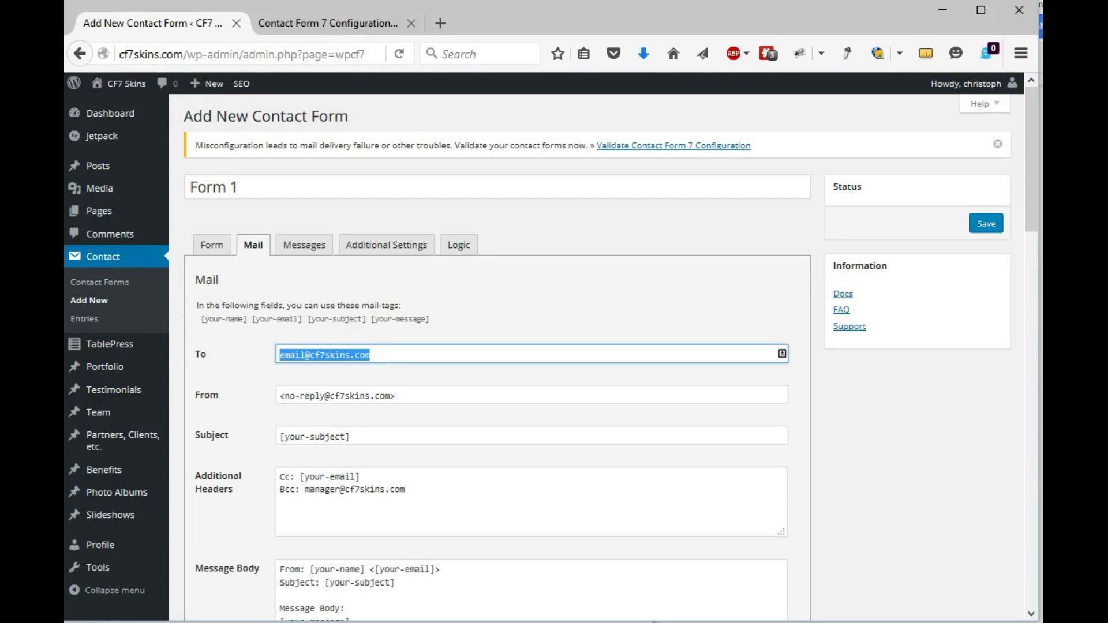
click(371, 355)
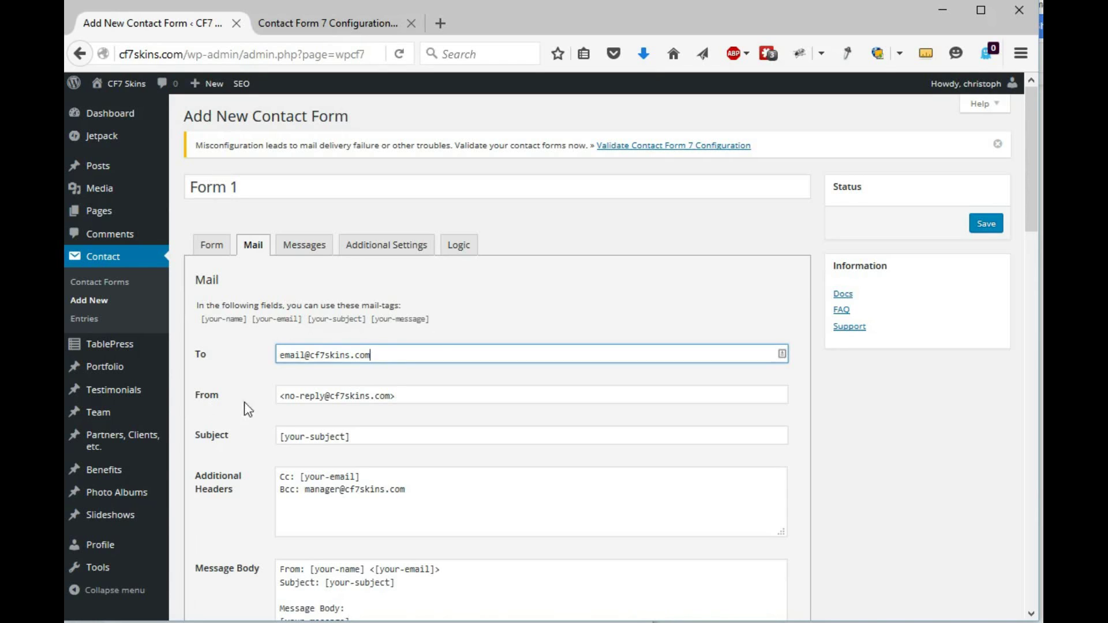
click(329, 396)
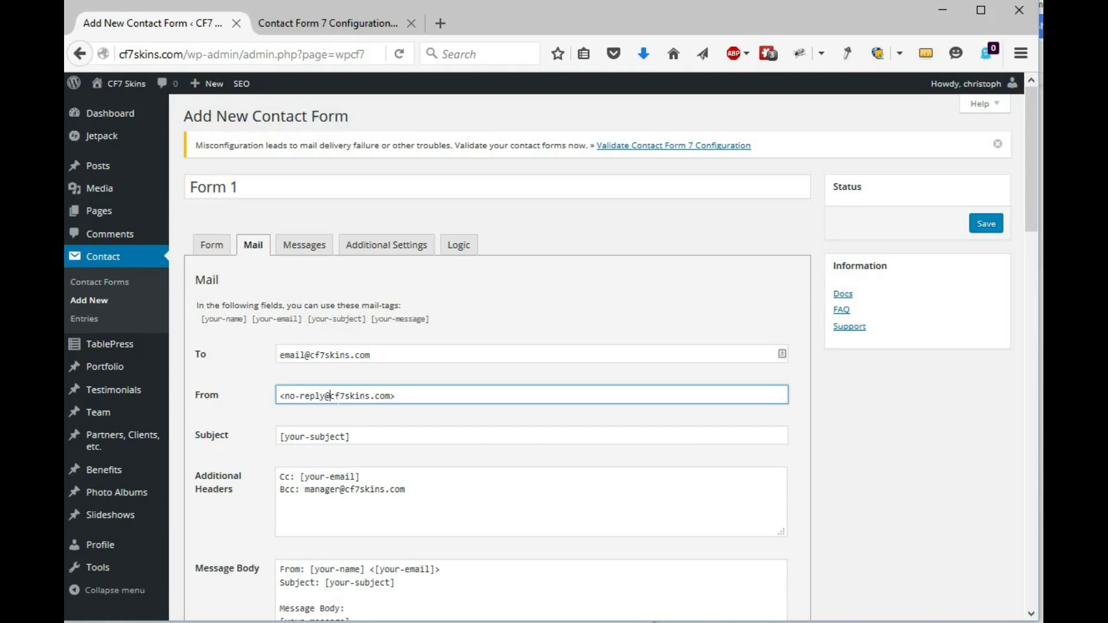
drag(330, 398, 392, 398)
click(227, 455)
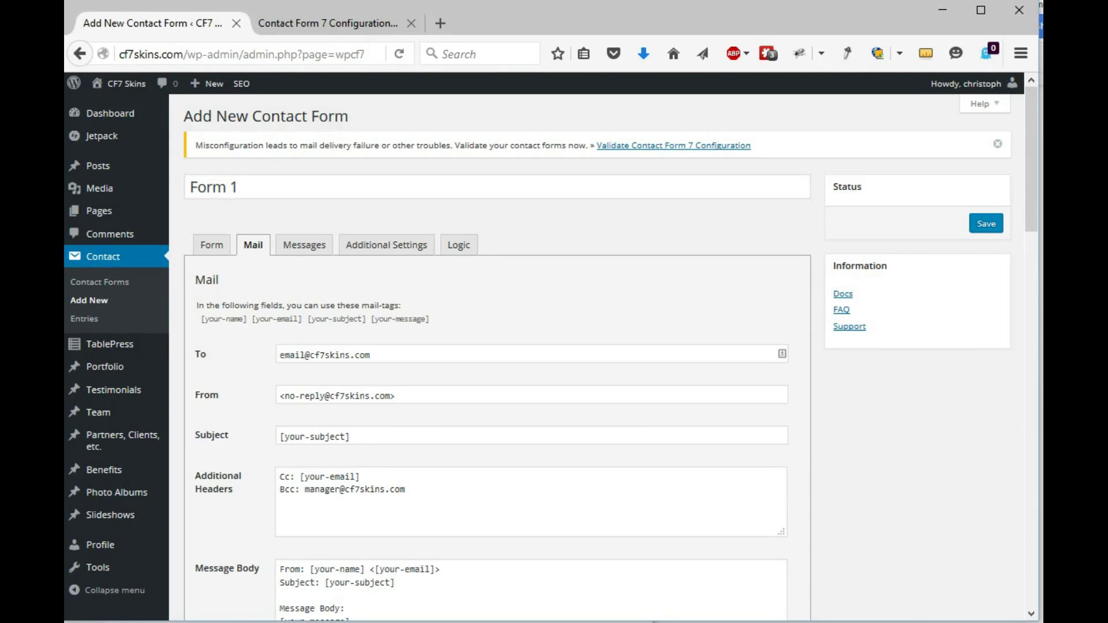
drag(279, 436, 363, 437)
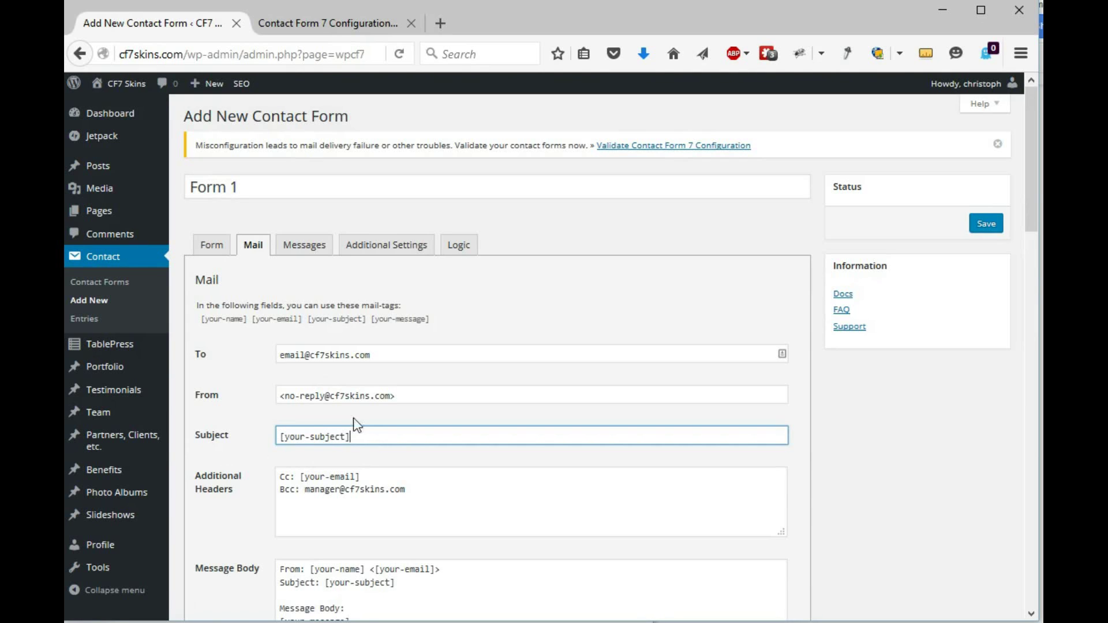
In the form template, change the Your Subject tag to text* so it becomes required
click(217, 252)
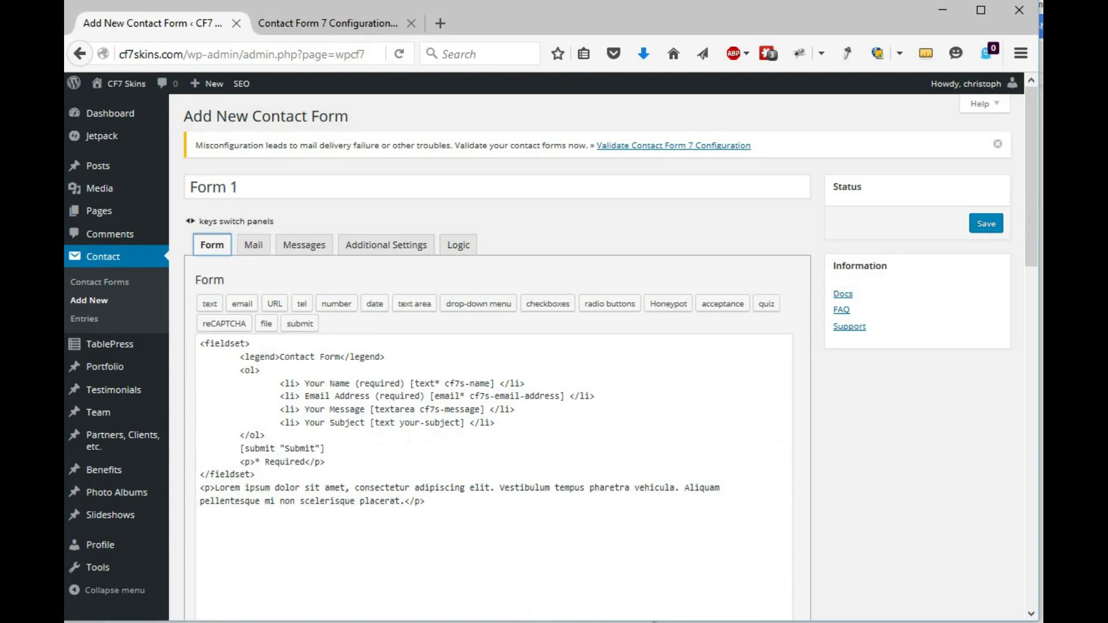
click(391, 423)
double_click(392, 424)
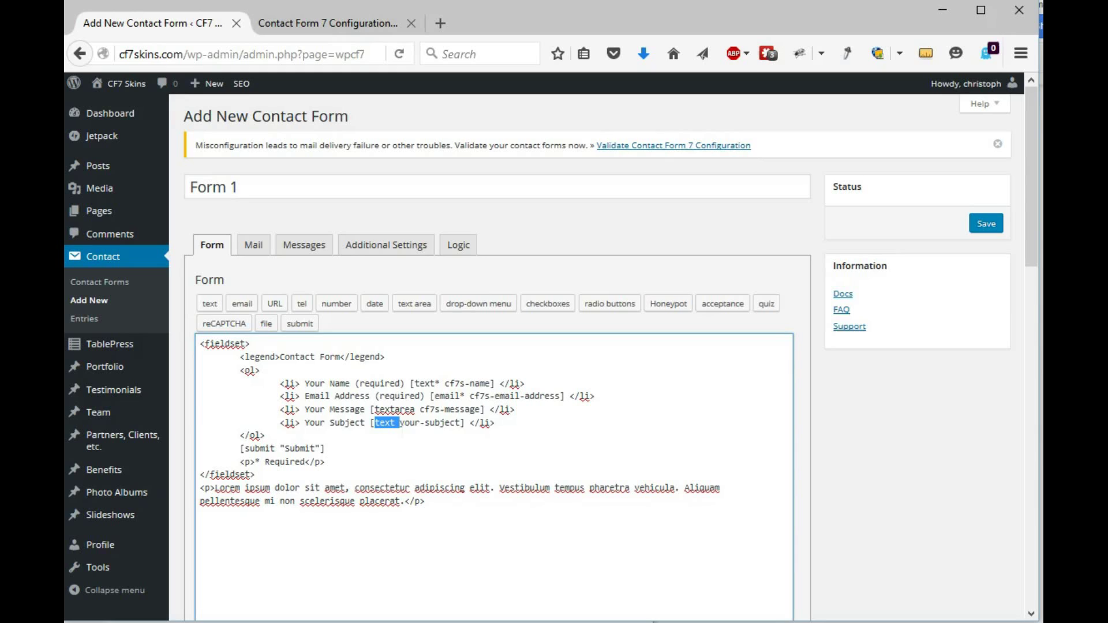
triple_click(393, 424)
click(396, 424)
text(*)
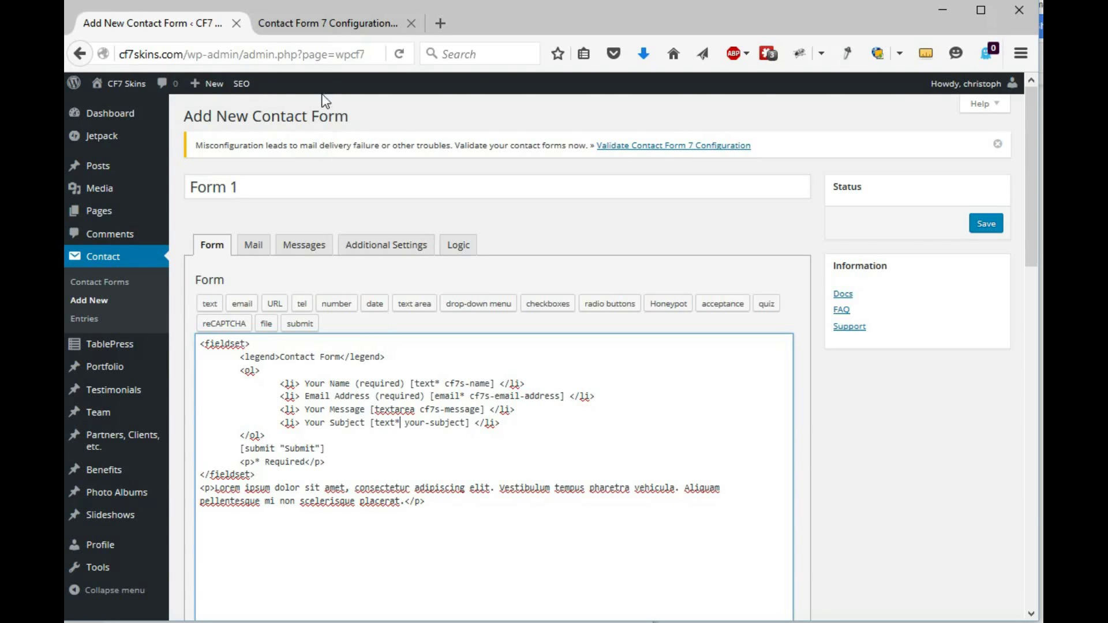
click(321, 24)
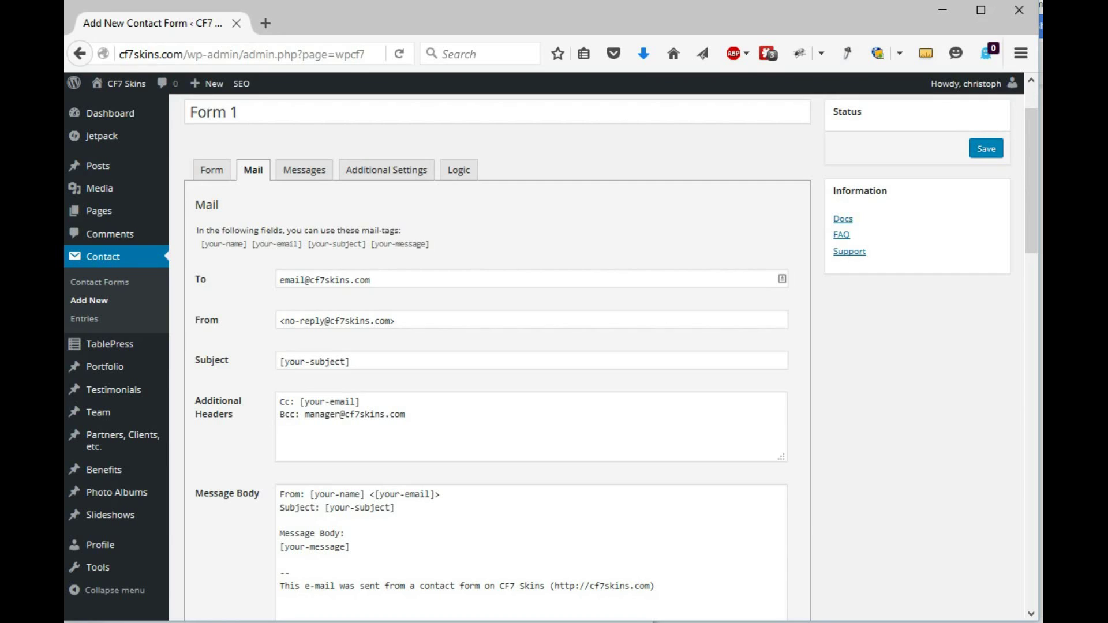
Highlight the Cc: [your-email] line and the Bcc address in Additional Headers
drag(280, 401, 360, 402)
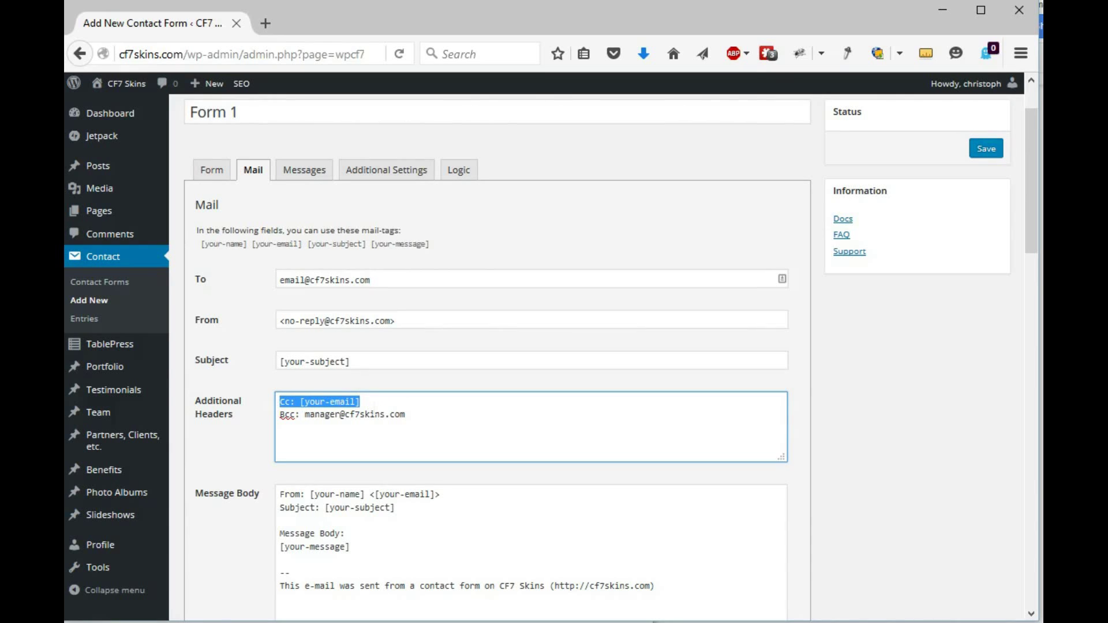
click(359, 402)
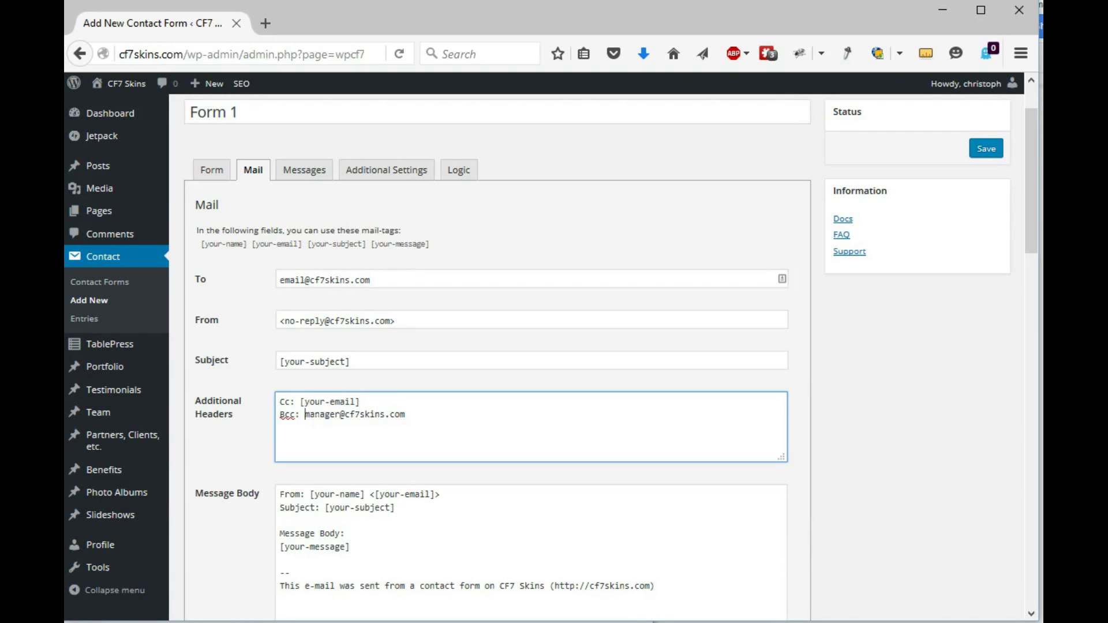
drag(305, 414, 330, 414)
drag(335, 415, 416, 420)
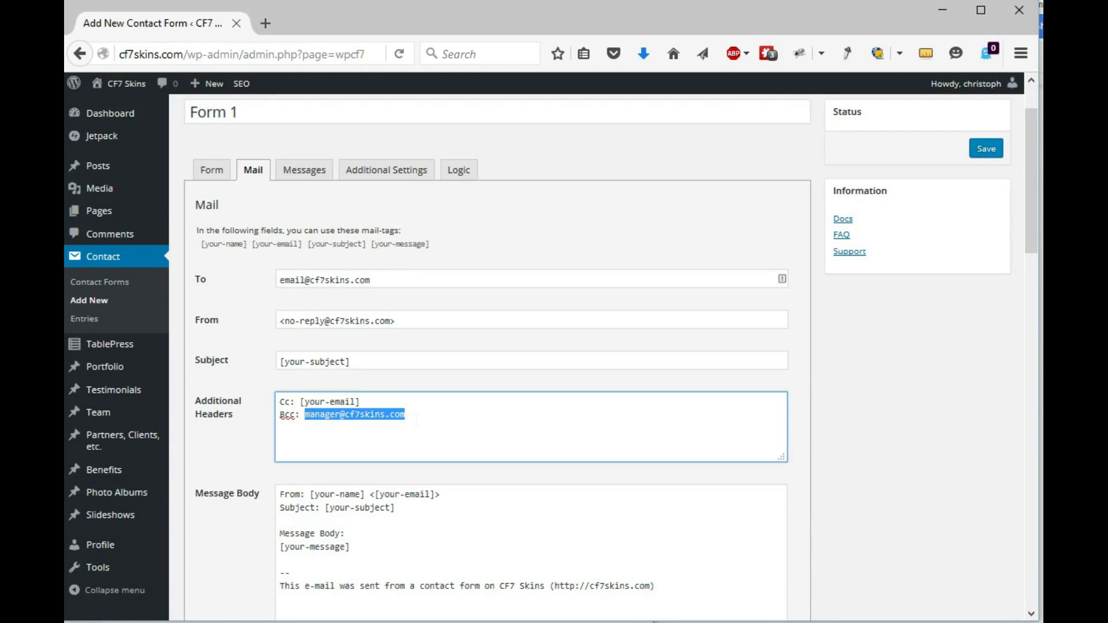
click(420, 420)
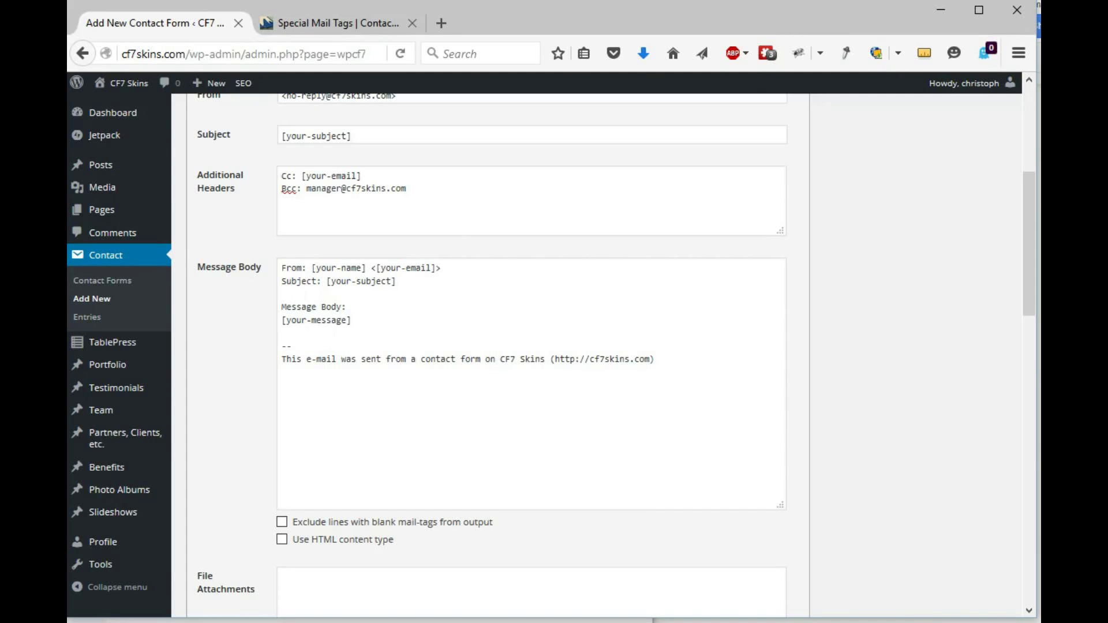
drag(282, 268, 307, 268)
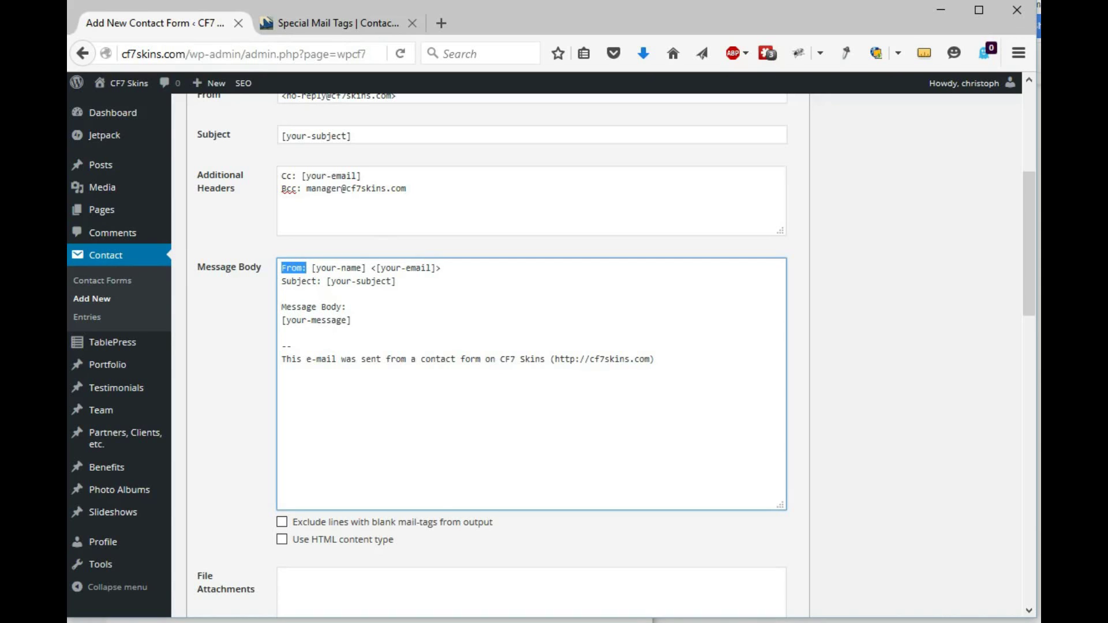
click(307, 268)
drag(381, 268, 431, 268)
key(End)
click(338, 28)
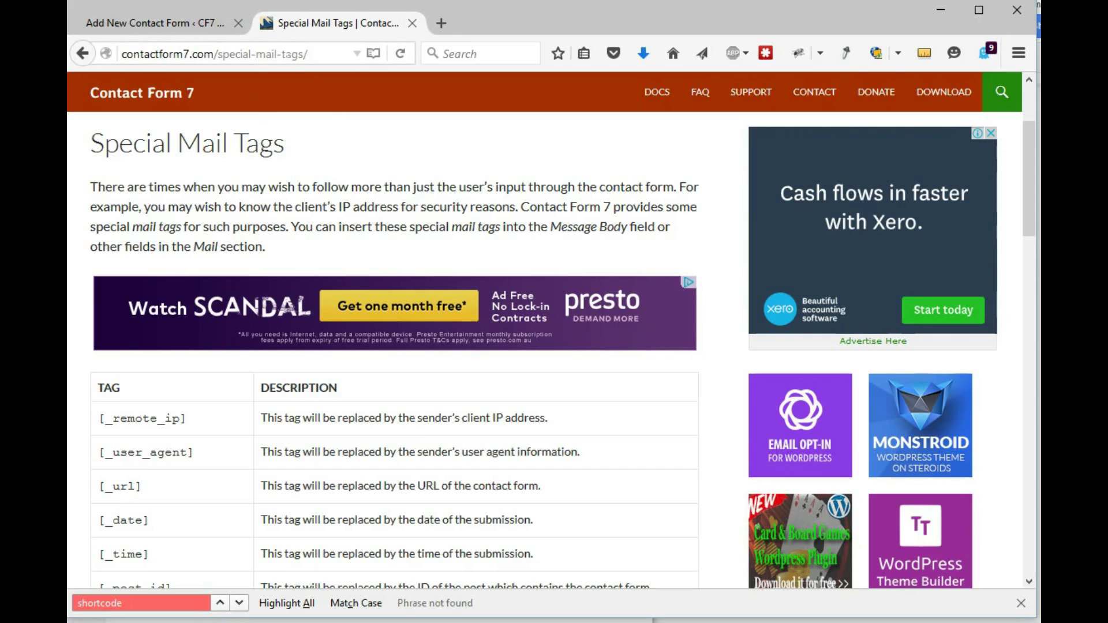
click(176, 21)
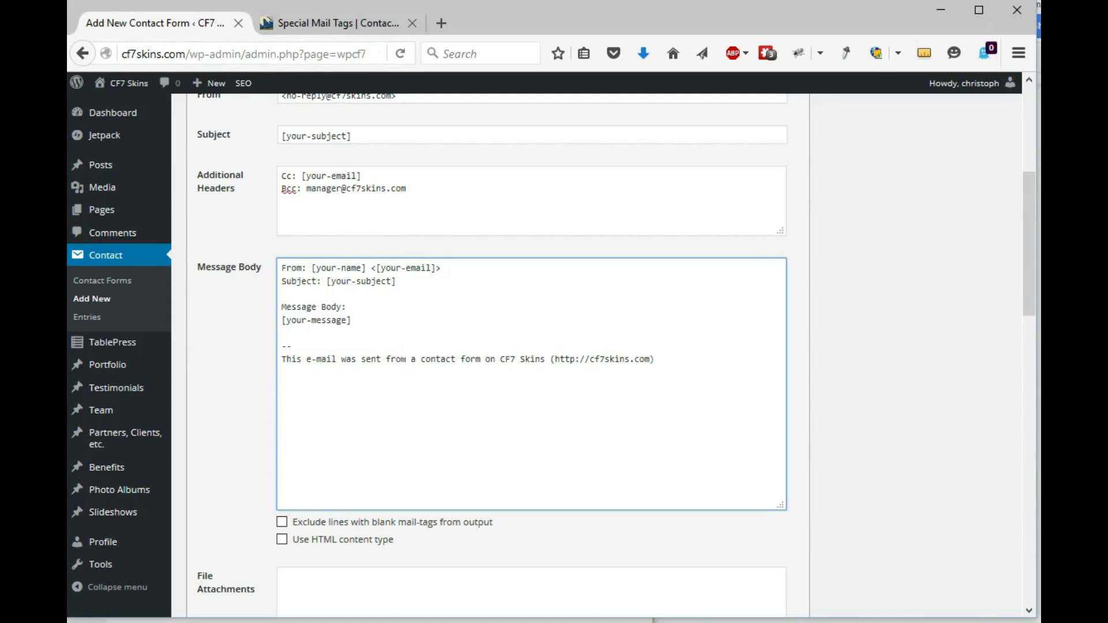
Insert a [_post_url] line above the '--' footer in the Message Body
key(Return)
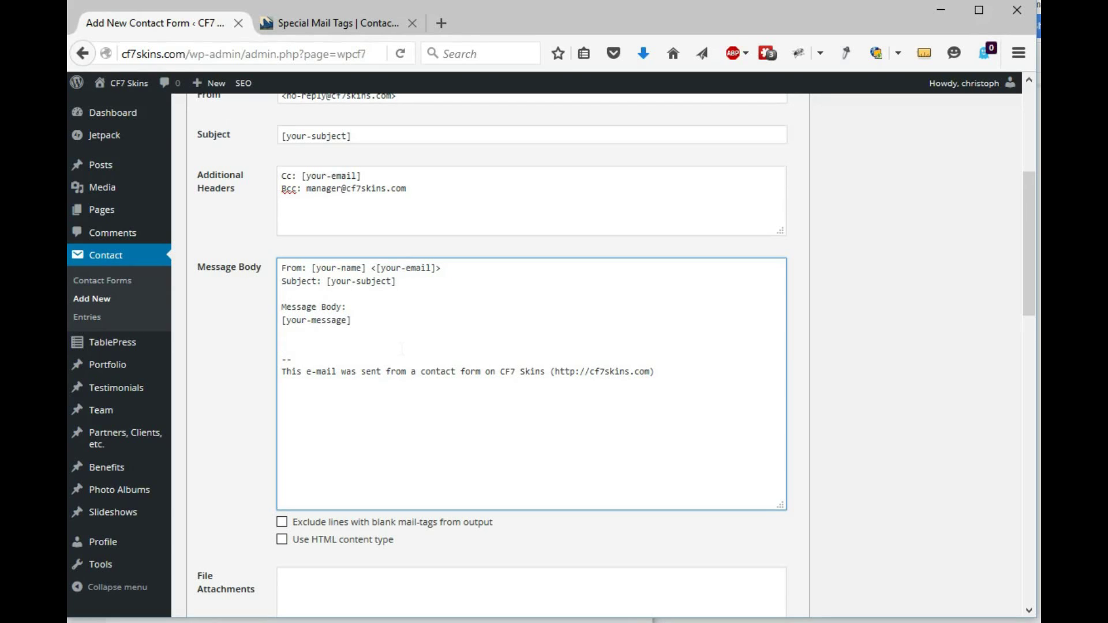
text([_post_url])
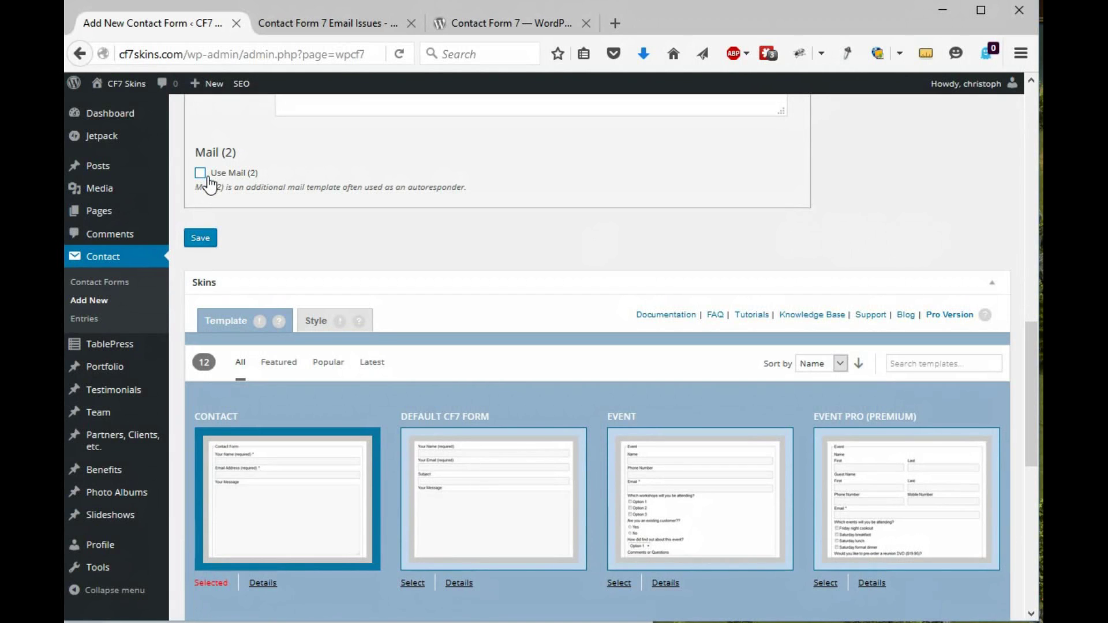
Enable Mail (2) for Form 1, then switch to the Contact Form 7 Email Issues article
click(208, 180)
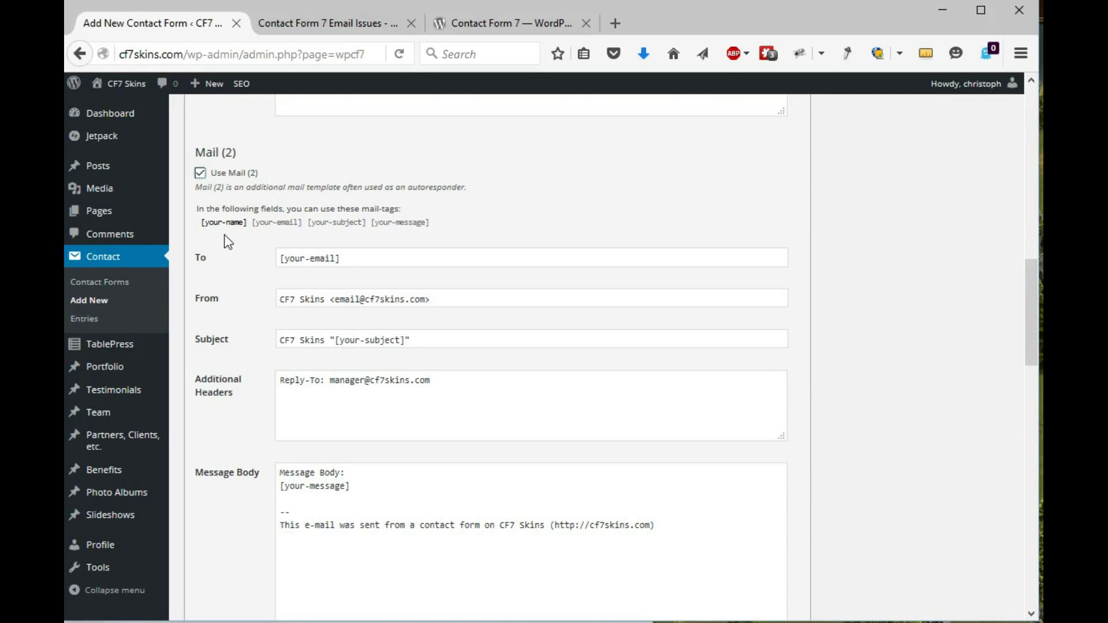
click(300, 26)
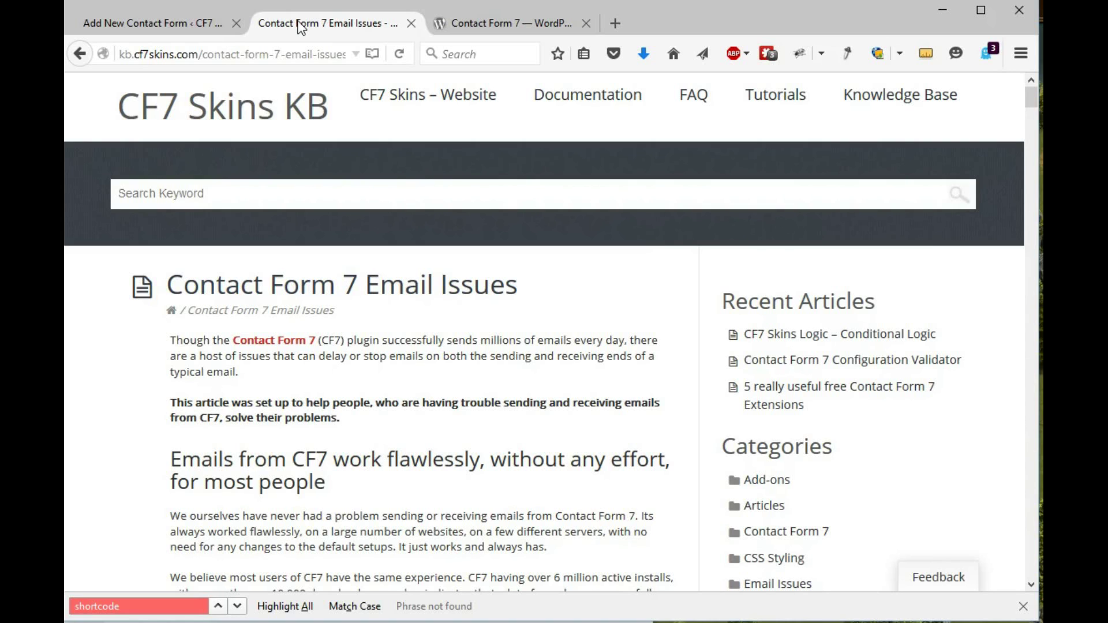
Switch to the 'Contact Form 7 — WordPress' plugin page on WordPress.org
click(488, 22)
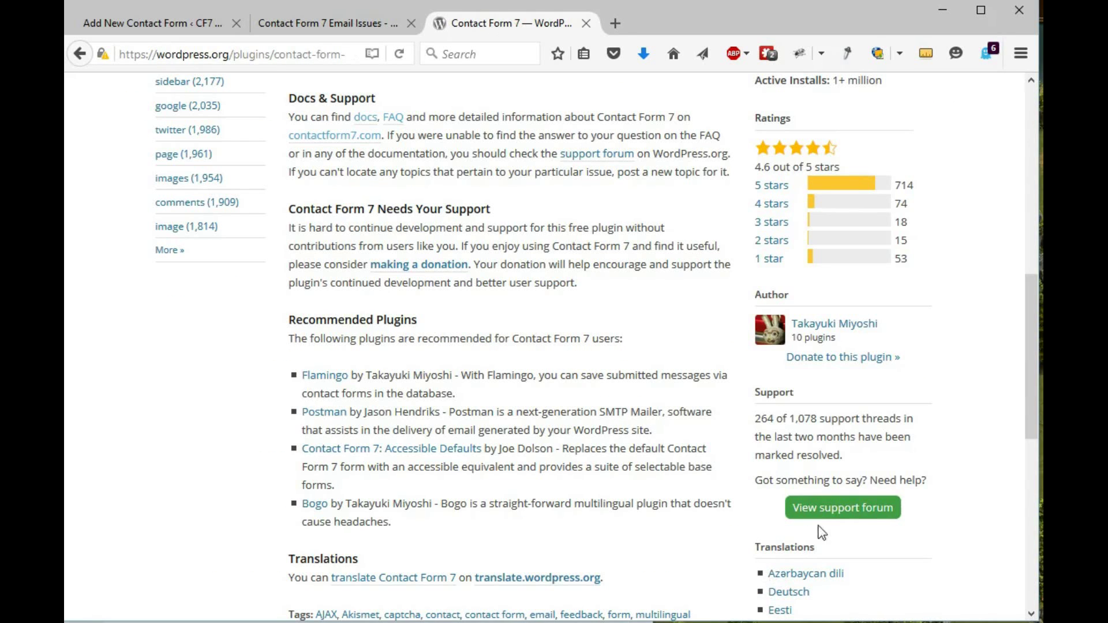